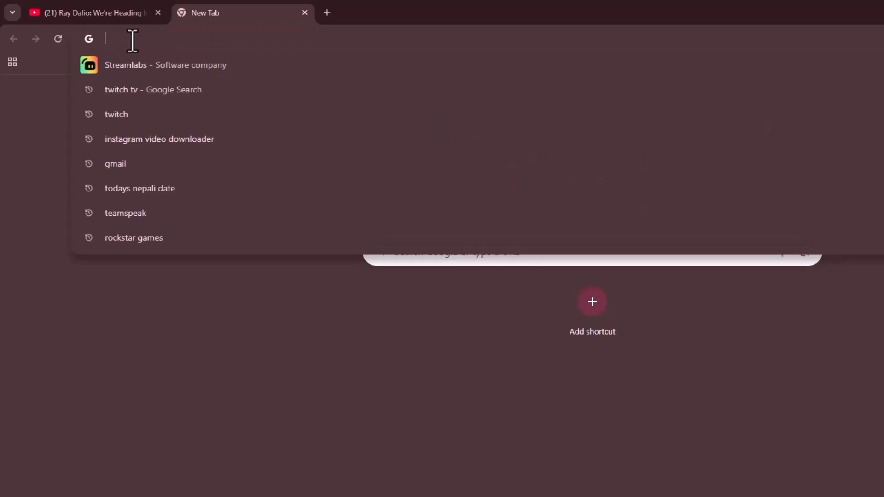
- Search the web for streamlabs, open the Streamlabs site and go to the Alert Box settings
{"action": "type", "text": "streamlabs"}
{"action": "key", "text": "Return"}
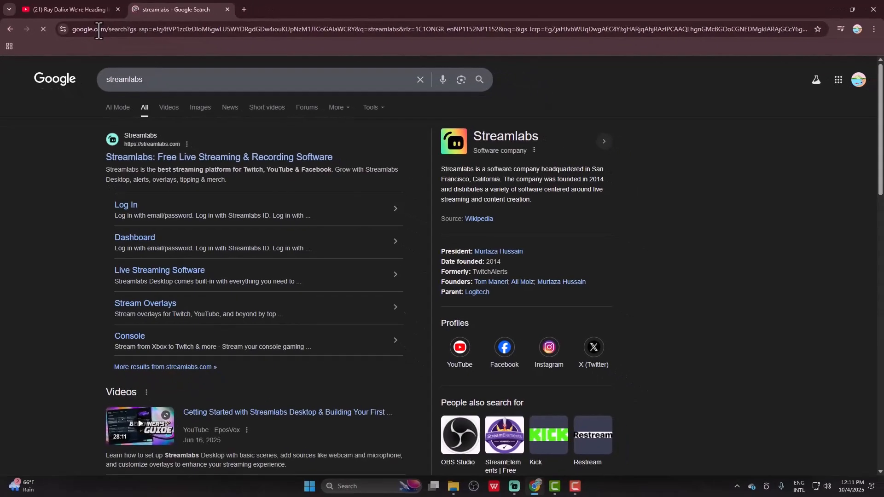
{"action": "left_click", "coordinate": [175, 158]}
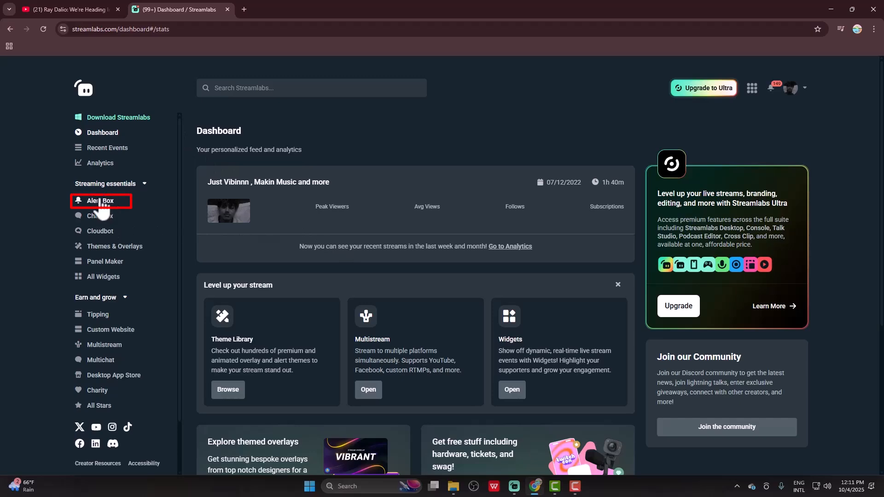
{"action": "left_click", "coordinate": [99, 203]}
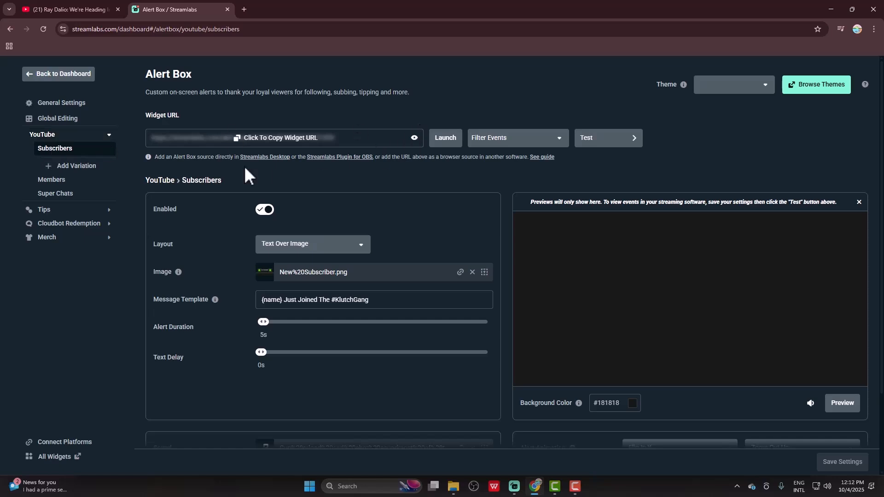
- Disable the YouTube Subscribers alert and look through its layout options
{"action": "scroll", "coordinate": [175, 209], "scroll_direction": "down", "scroll_amount": 2}
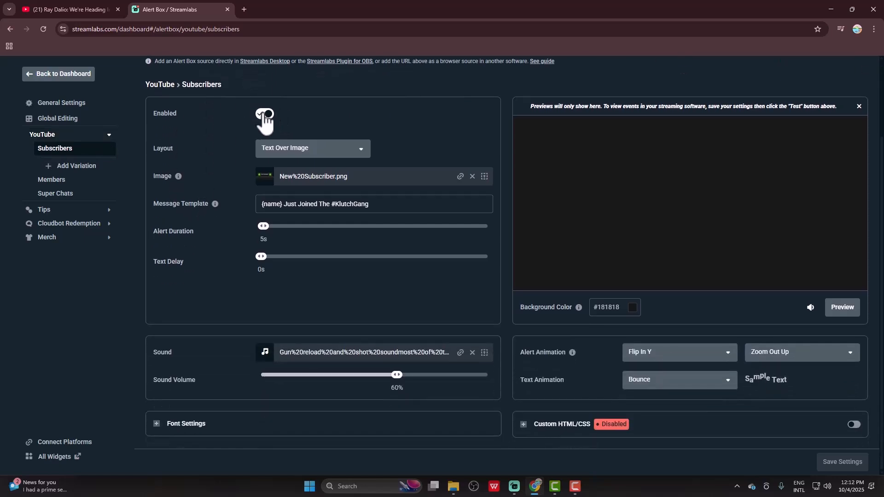
{"action": "left_click", "coordinate": [264, 115]}
{"action": "left_click", "coordinate": [267, 116]}
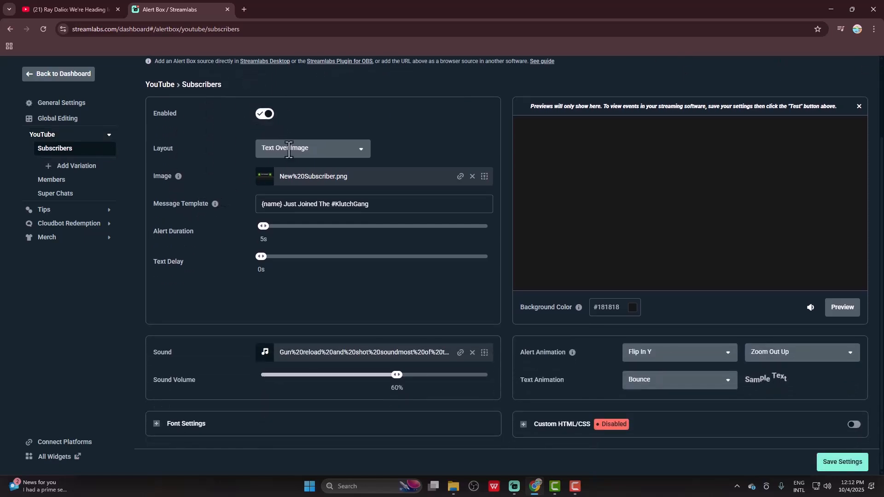
{"action": "left_click", "coordinate": [363, 152]}
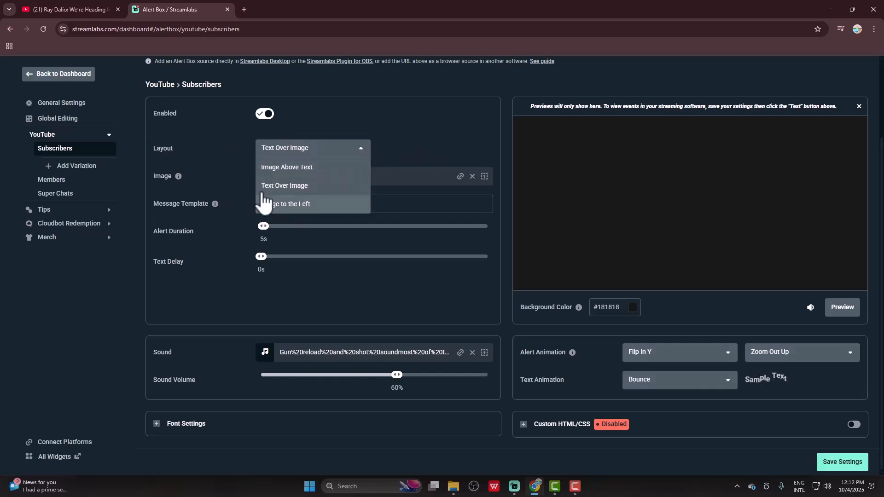
{"action": "left_click", "coordinate": [417, 116]}
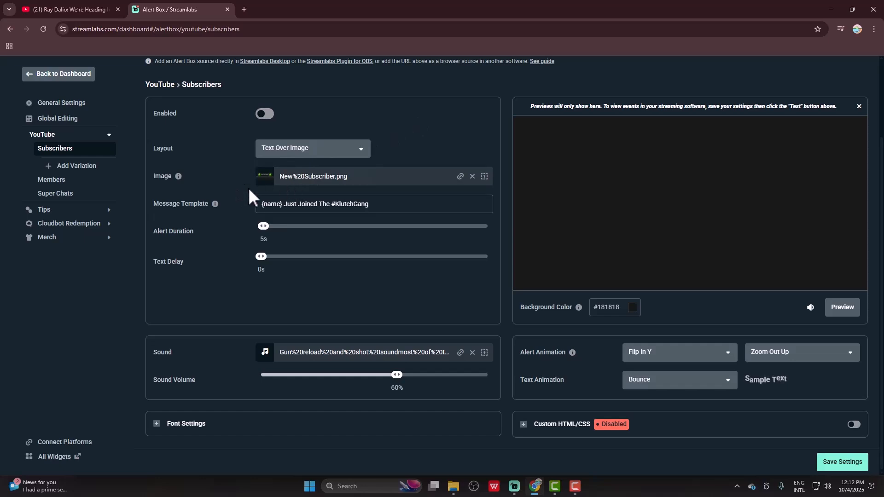
- Browse the uploaded and stock images available for the subscriber alert, then close the media gallery
{"action": "left_click", "coordinate": [485, 177]}
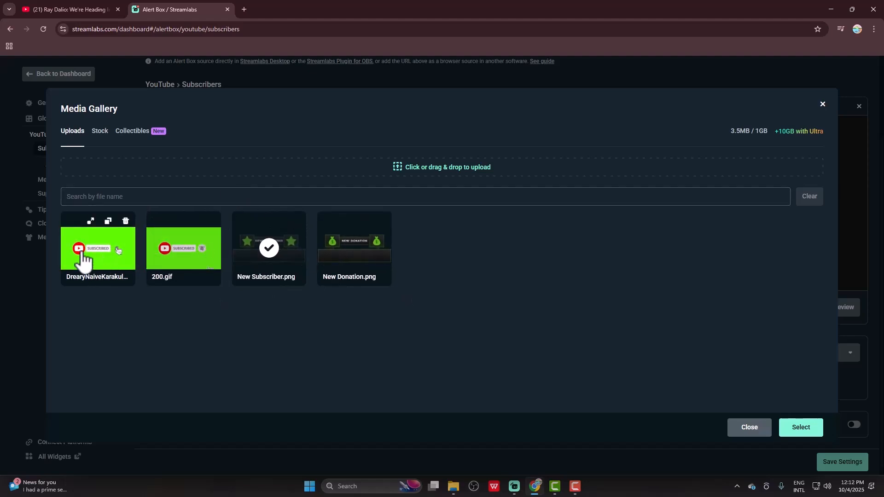
{"action": "left_click", "coordinate": [100, 132]}
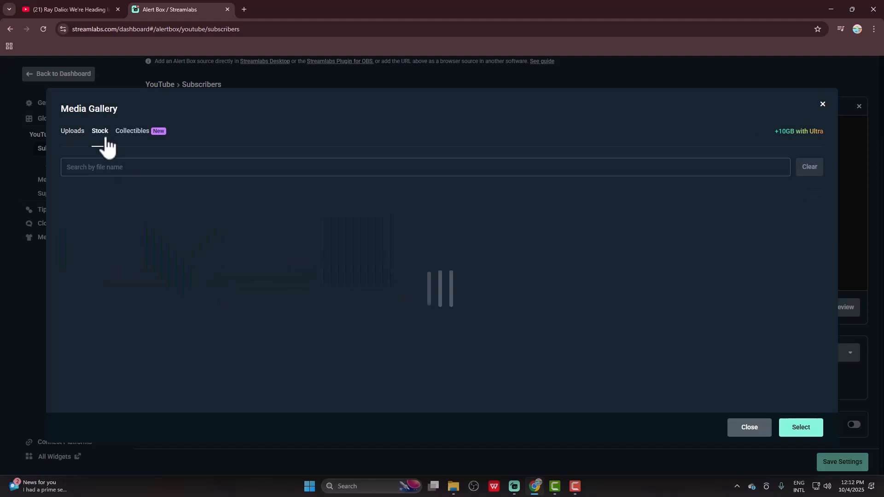
{"action": "scroll", "coordinate": [354, 271], "scroll_direction": "down", "scroll_amount": 1}
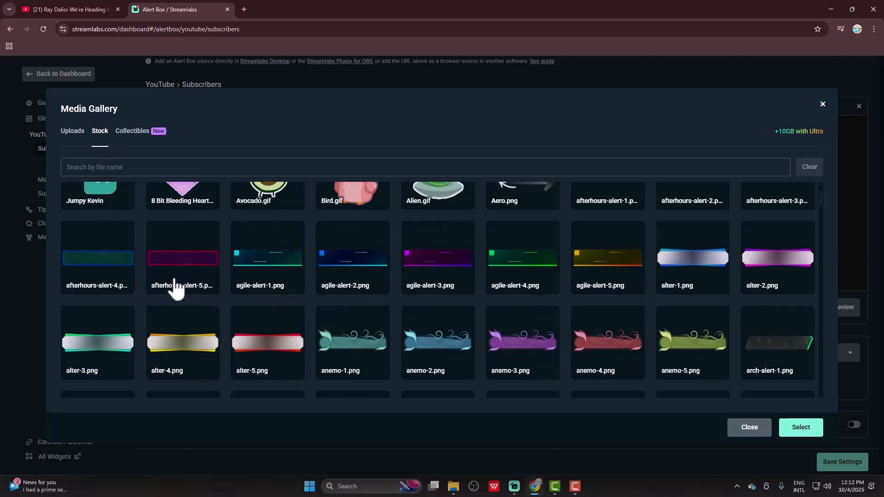
{"action": "scroll", "coordinate": [488, 312], "scroll_direction": "down", "scroll_amount": 1}
{"action": "scroll", "coordinate": [488, 311], "scroll_direction": "down", "scroll_amount": 4}
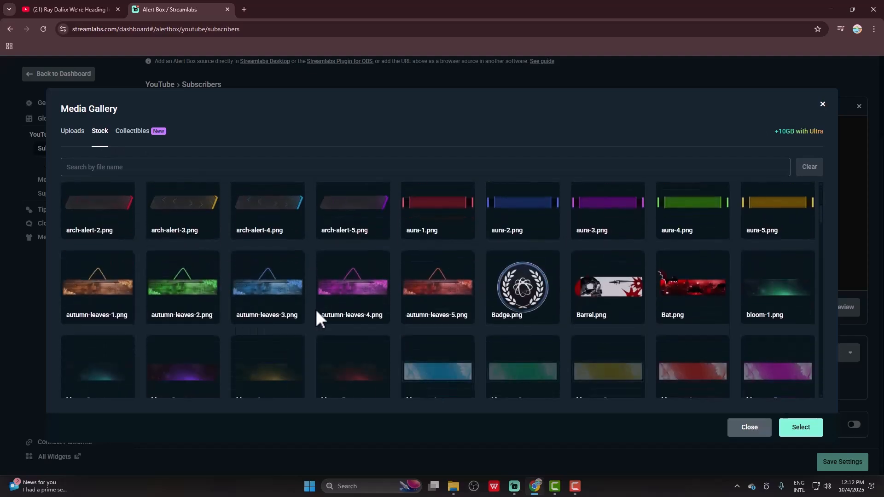
{"action": "scroll", "coordinate": [134, 292], "scroll_direction": "down", "scroll_amount": 2}
{"action": "scroll", "coordinate": [641, 365], "scroll_direction": "down", "scroll_amount": 1}
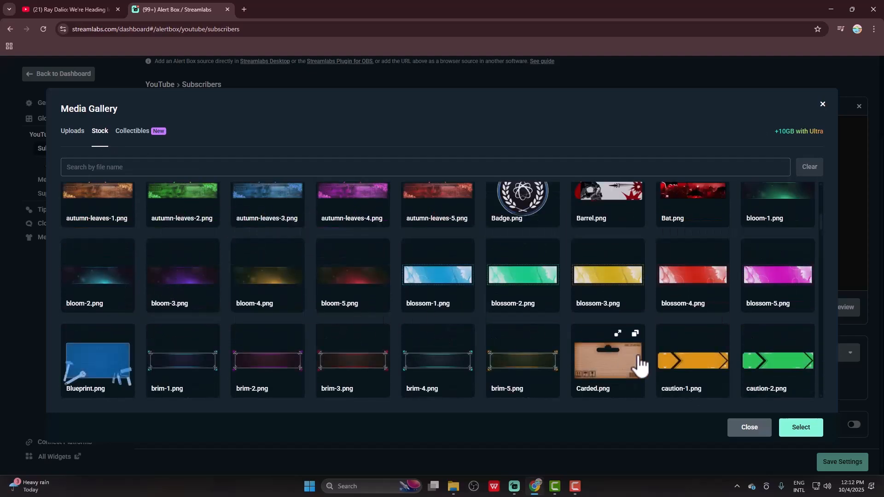
{"action": "left_click", "coordinate": [749, 427]}
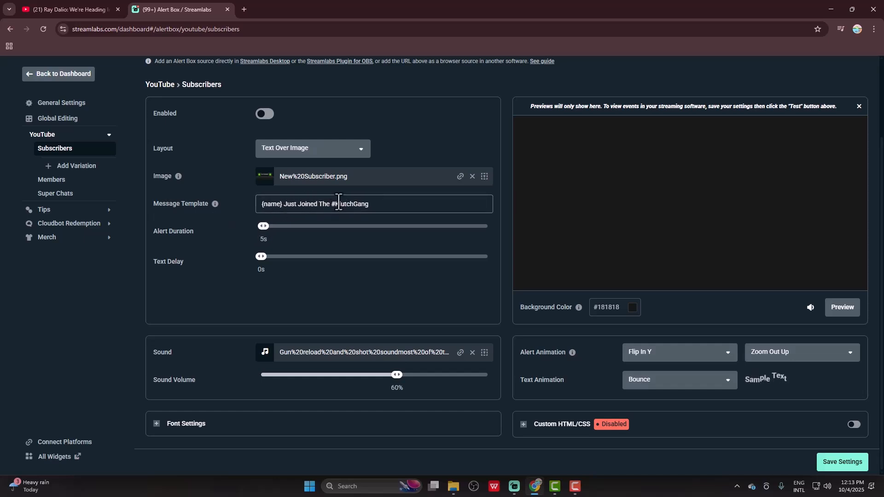
- Review the subscriber alert's message template and the uploaded and stock sounds available for it
{"action": "left_click_drag", "start_coordinate": [326, 204], "coordinate": [399, 206]}
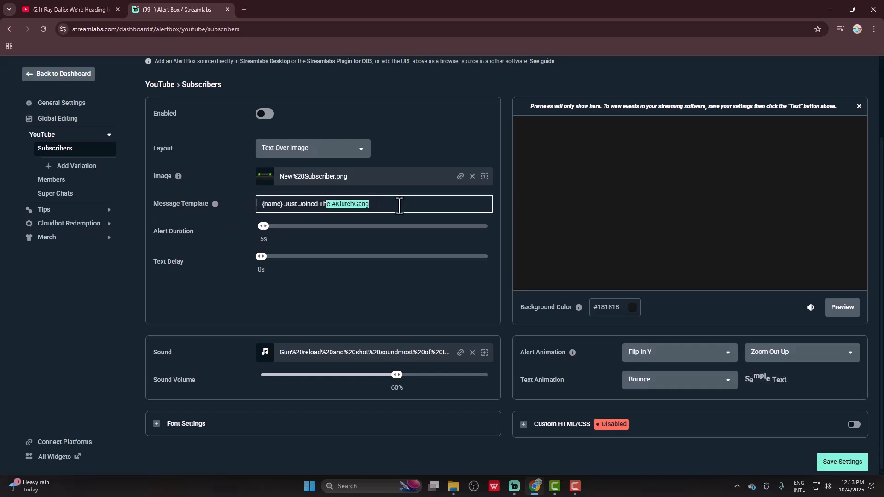
{"action": "left_click", "coordinate": [210, 231]}
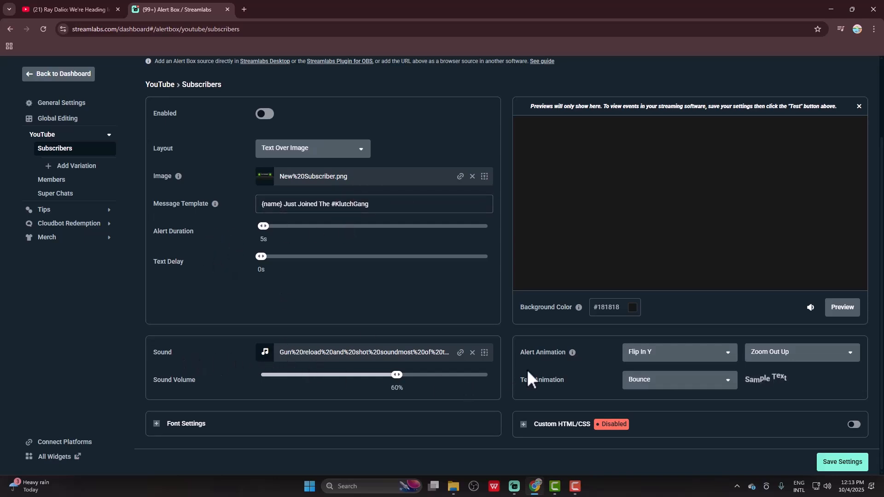
{"action": "left_click", "coordinate": [484, 353]}
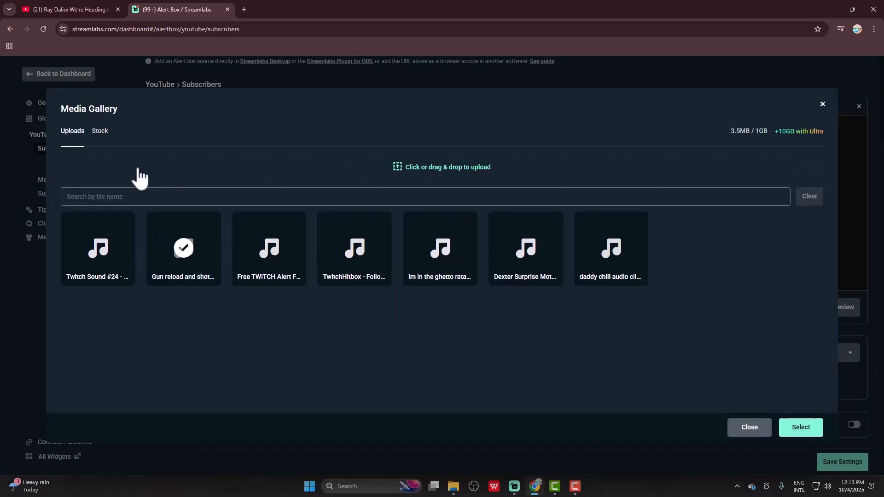
{"action": "left_click", "coordinate": [101, 135]}
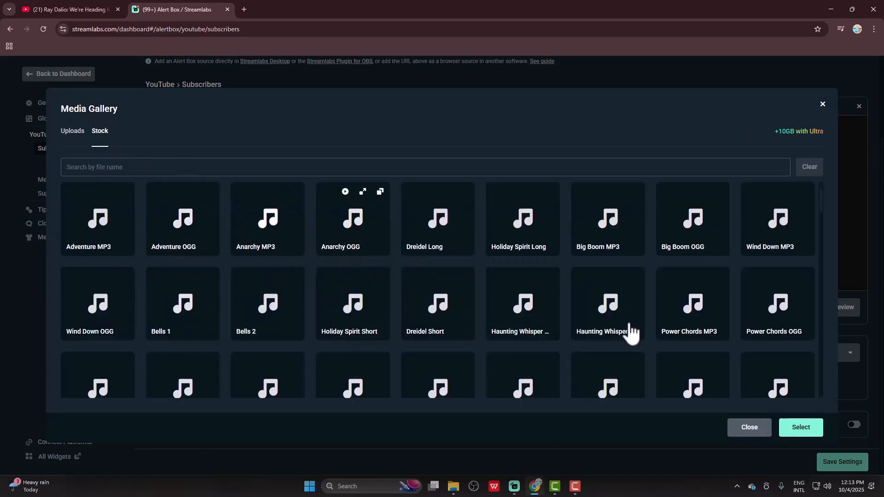
{"action": "left_click", "coordinate": [749, 427]}
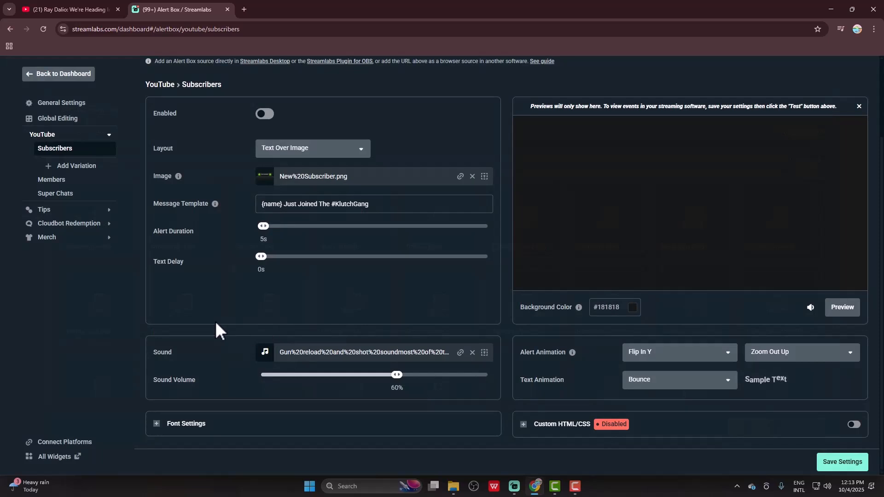
- Examine the subscriber alert's font settings, including the list of available fonts
{"action": "left_click", "coordinate": [156, 424]}
{"action": "scroll", "coordinate": [222, 350], "scroll_direction": "down", "scroll_amount": 3}
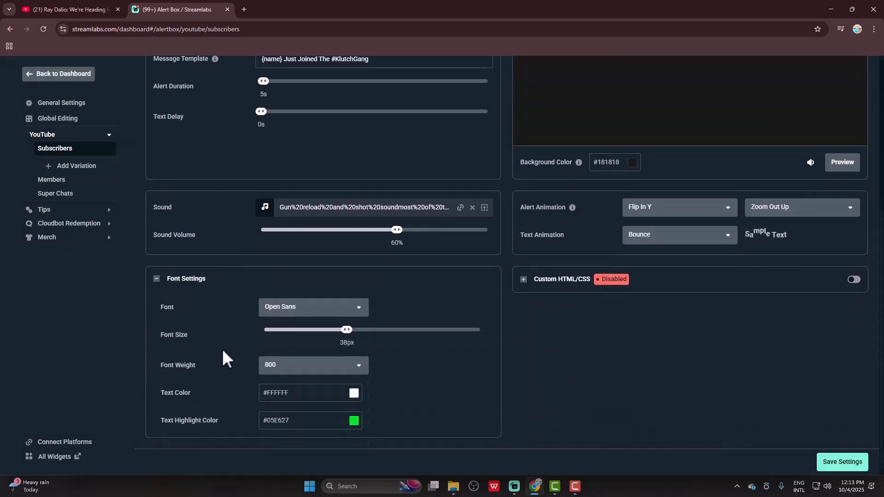
{"action": "left_click", "coordinate": [335, 307]}
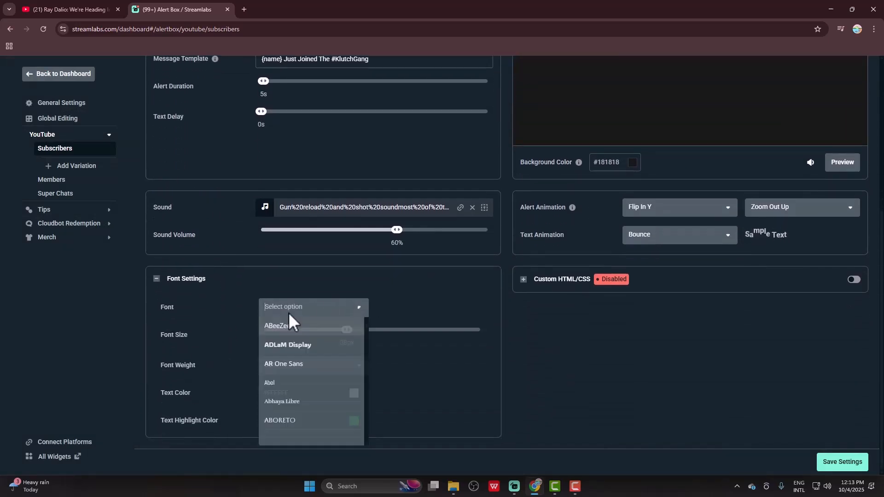
{"action": "left_click", "coordinate": [436, 343]}
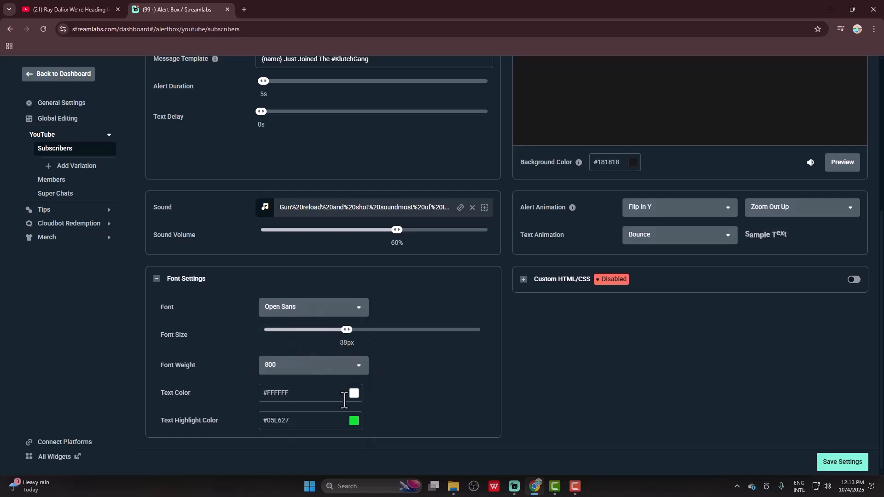
- Look at the test alert options for YouTube and Streamlabs events
{"action": "scroll", "coordinate": [209, 295], "scroll_direction": "up", "scroll_amount": 5}
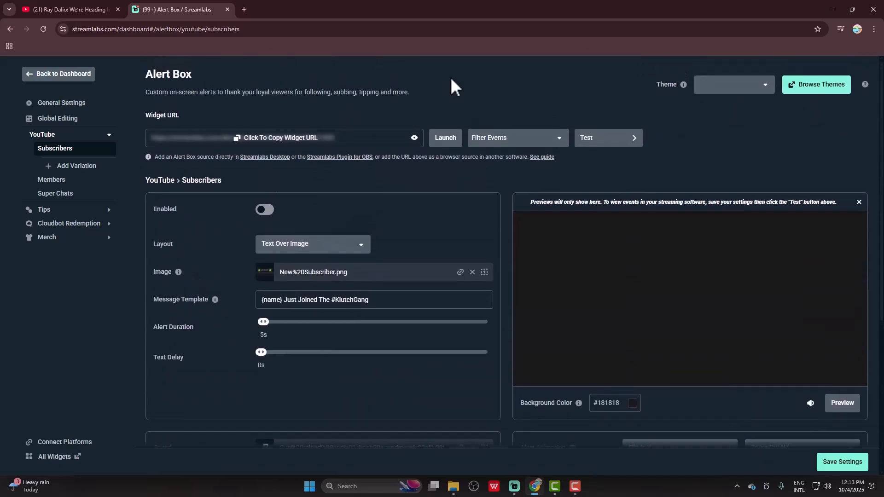
{"action": "left_click", "coordinate": [596, 139]}
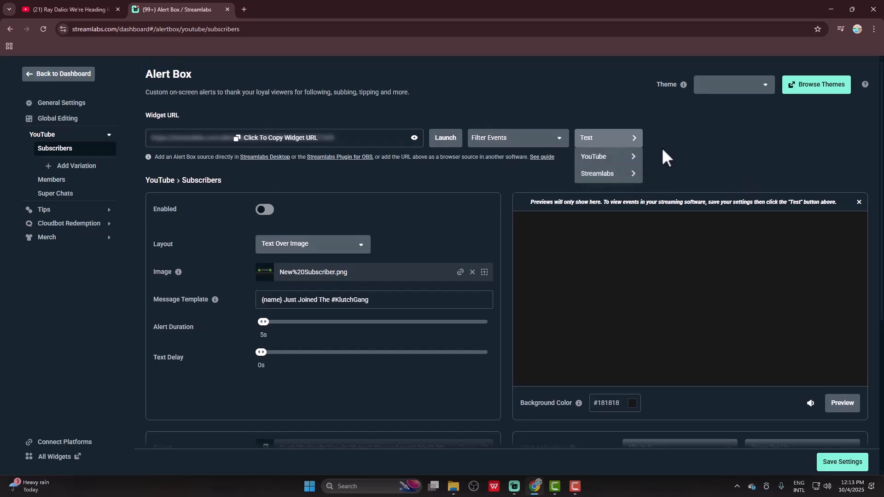
{"action": "mouse_move", "coordinate": [617, 162]}
{"action": "left_click", "coordinate": [654, 159]}
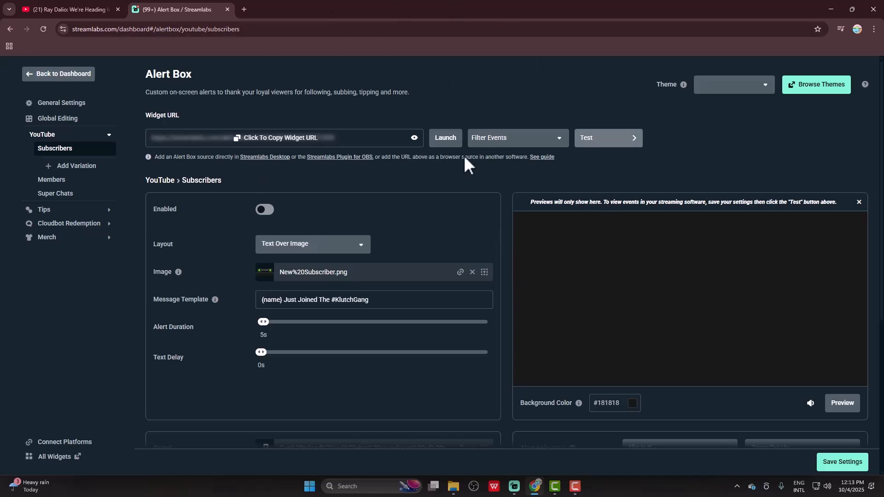
- Copy the Alert Box widget URL and switch to Streamlabs Desktop
{"action": "left_click", "coordinate": [267, 138]}
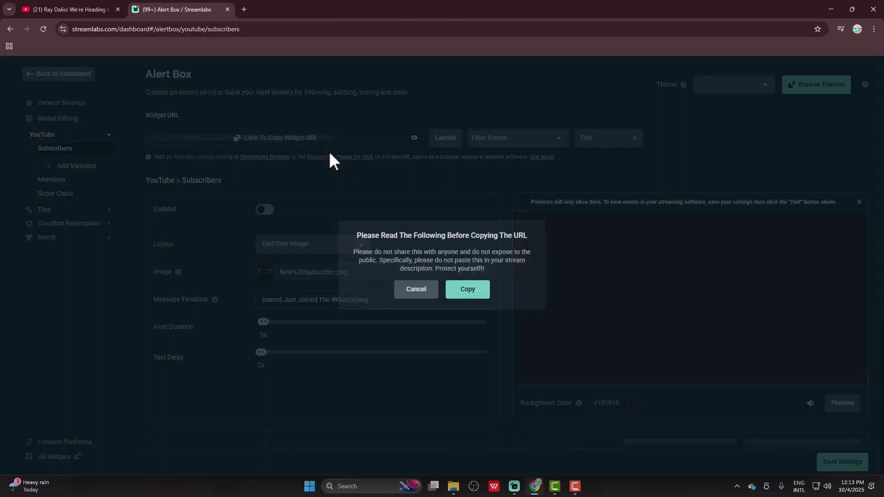
{"action": "left_click", "coordinate": [467, 299]}
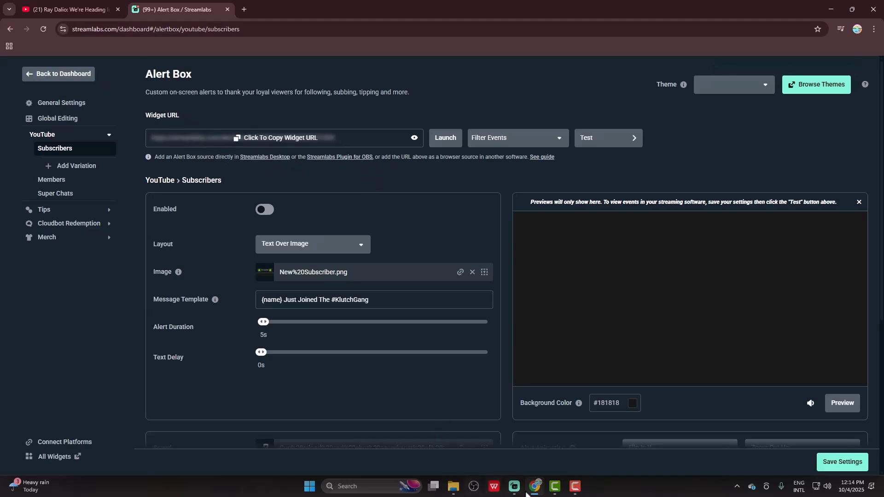
{"action": "mouse_move", "coordinate": [516, 488]}
{"action": "left_click", "coordinate": [509, 452]}
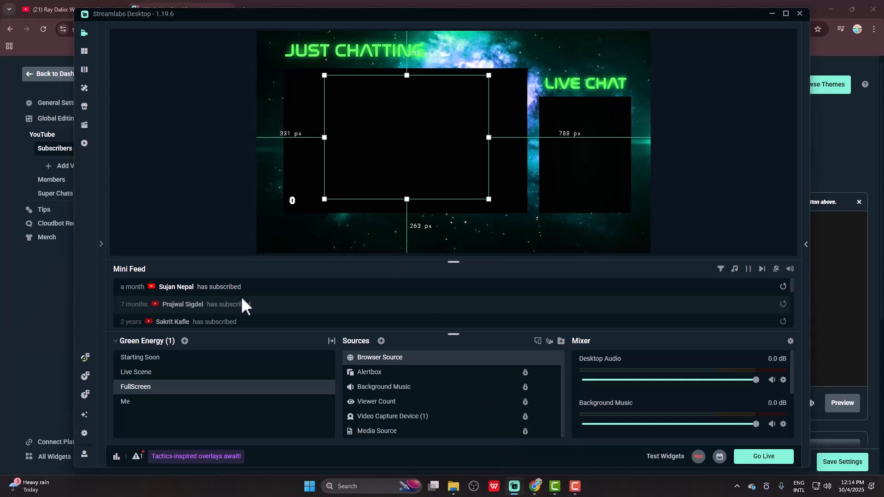
{"action": "left_click", "coordinate": [380, 340]}
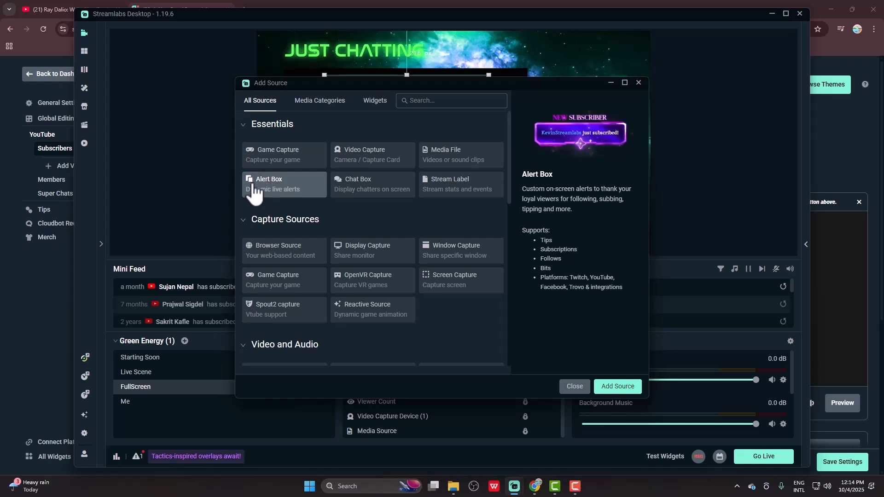
{"action": "left_click", "coordinate": [619, 390]}
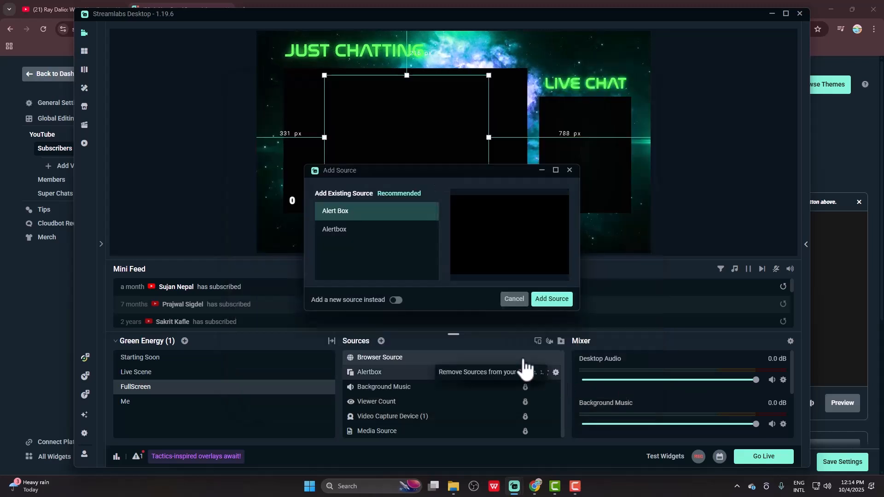
{"action": "left_click", "coordinate": [514, 300]}
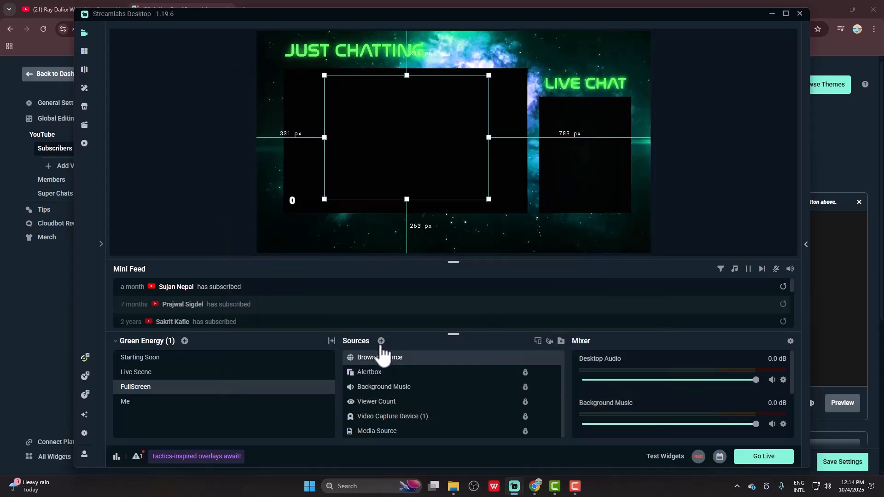
- Add a new Browser Source to the FullScreen scene and replace its default URL with the copied private Alert Box widget URL
{"action": "left_click", "coordinate": [381, 341]}
{"action": "scroll", "coordinate": [306, 364], "scroll_direction": "down", "scroll_amount": 5}
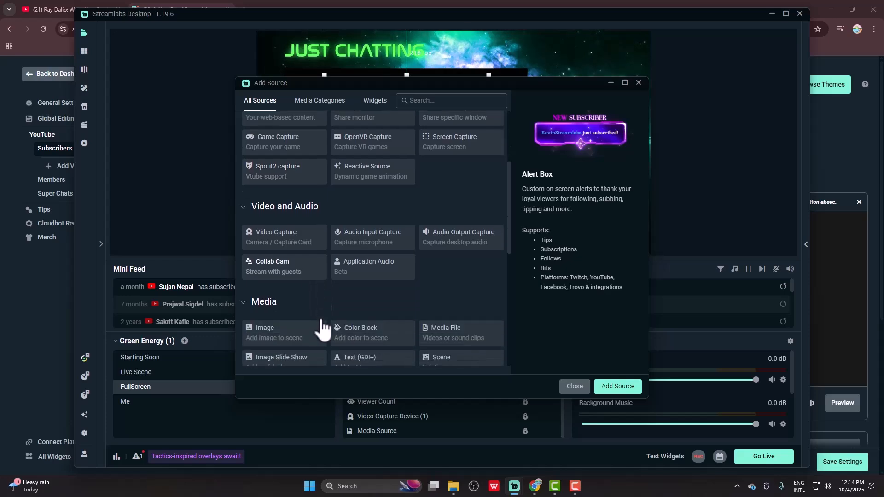
{"action": "scroll", "coordinate": [308, 313], "scroll_direction": "up", "scroll_amount": 6}
{"action": "left_click", "coordinate": [291, 263]}
{"action": "left_click", "coordinate": [618, 386]}
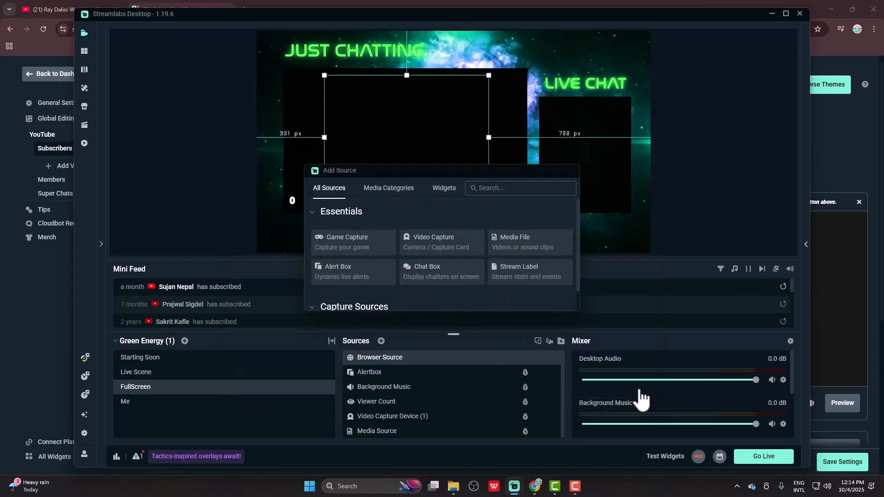
{"action": "left_click", "coordinate": [394, 300]}
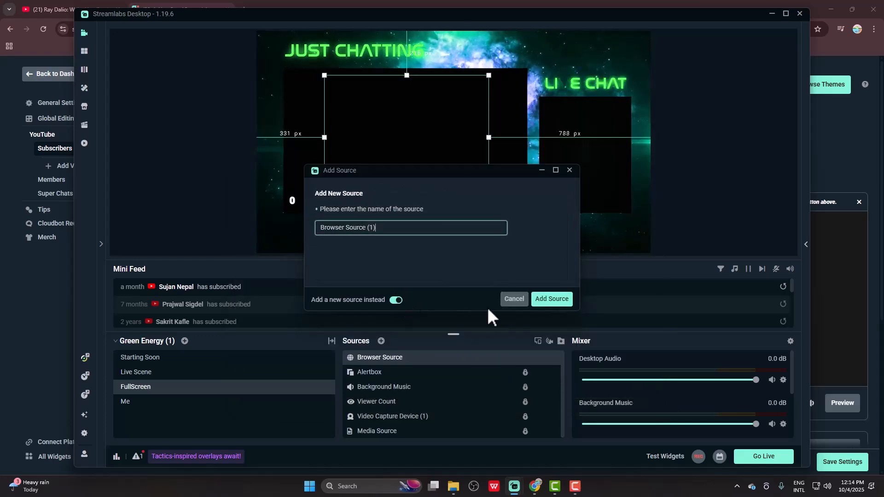
{"action": "left_click", "coordinate": [554, 301]}
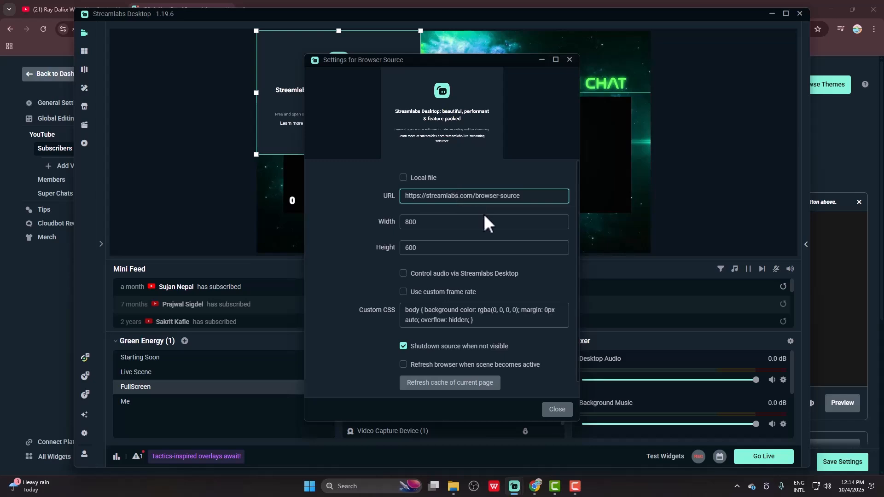
{"action": "key", "text": "ctrl+a"}
{"action": "key", "text": "ctrl+v"}
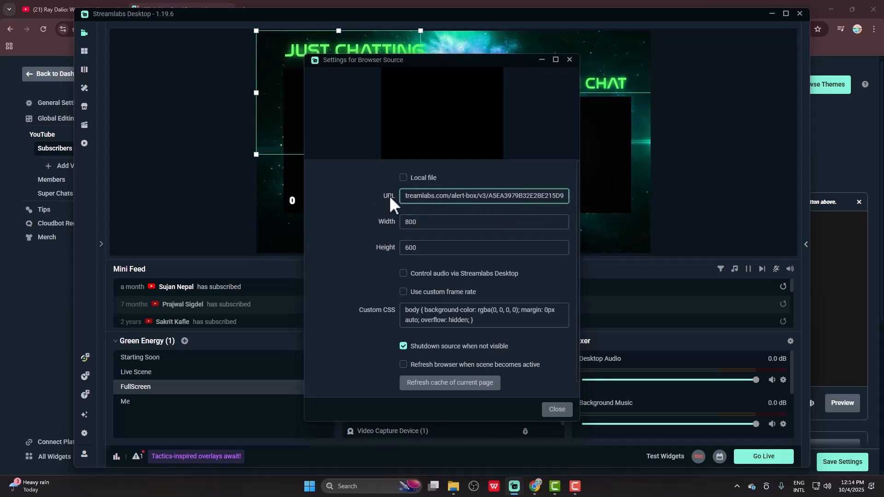
- Close the browser source settings and move the source into the Just Chatting frame, about 271 px from the canvas's left edge and 267 px from its bottom
{"action": "left_click", "coordinate": [558, 409]}
{"action": "left_click_drag", "start_coordinate": [316, 78], "coordinate": [377, 123]}
- Switch to the Alert Box page in the browser and send a test YouTube new-subscriber alert
{"action": "left_click", "coordinate": [57, 330]}
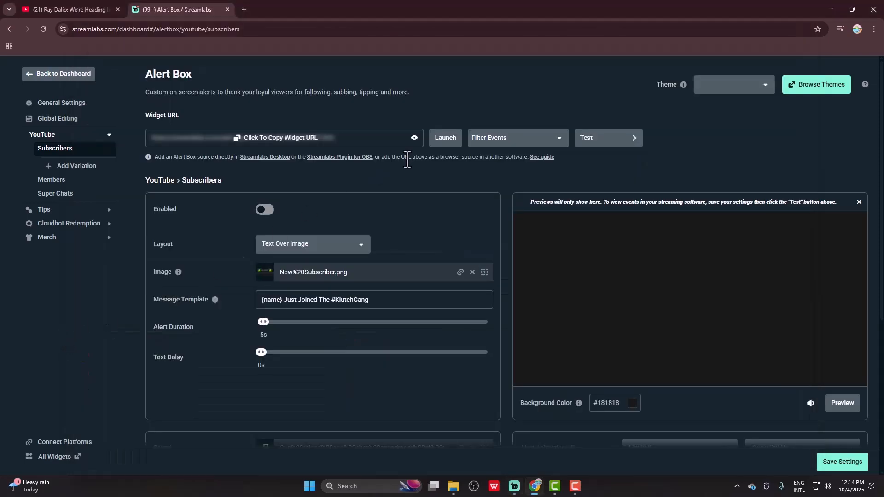
{"action": "left_click", "coordinate": [443, 139]}
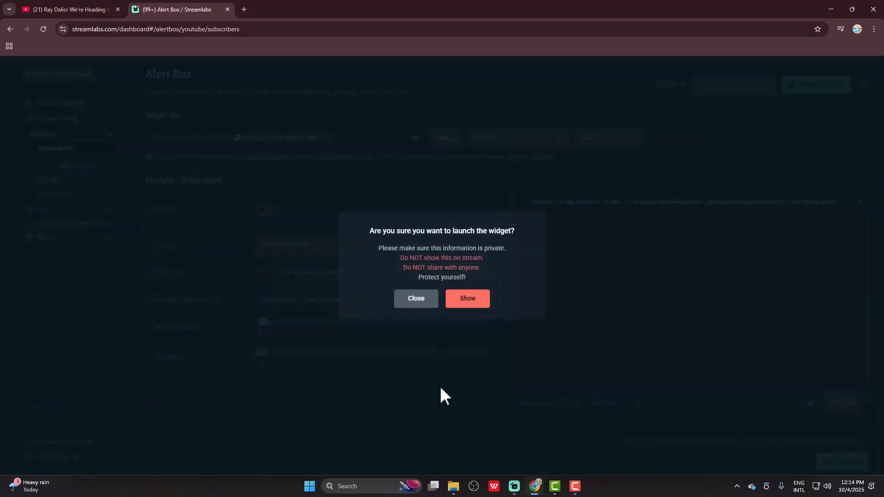
{"action": "left_click", "coordinate": [429, 300]}
{"action": "left_click", "coordinate": [604, 138]}
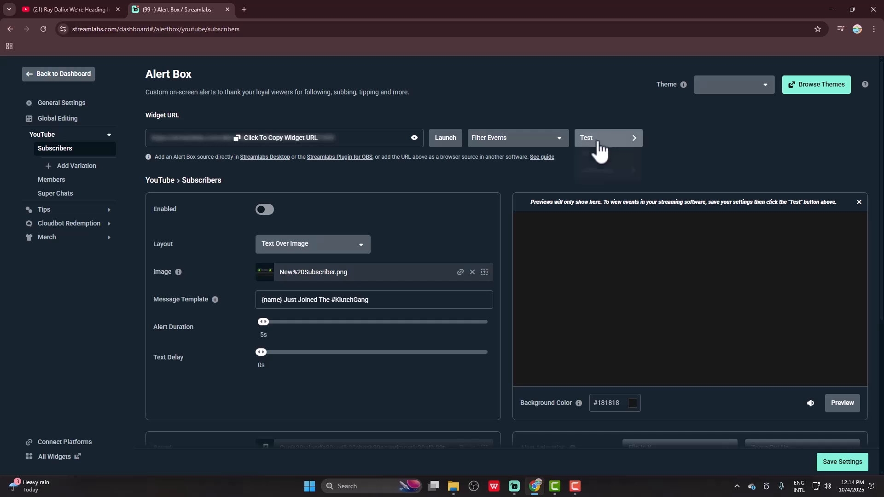
{"action": "mouse_move", "coordinate": [597, 162]}
{"action": "left_click", "coordinate": [665, 157]}
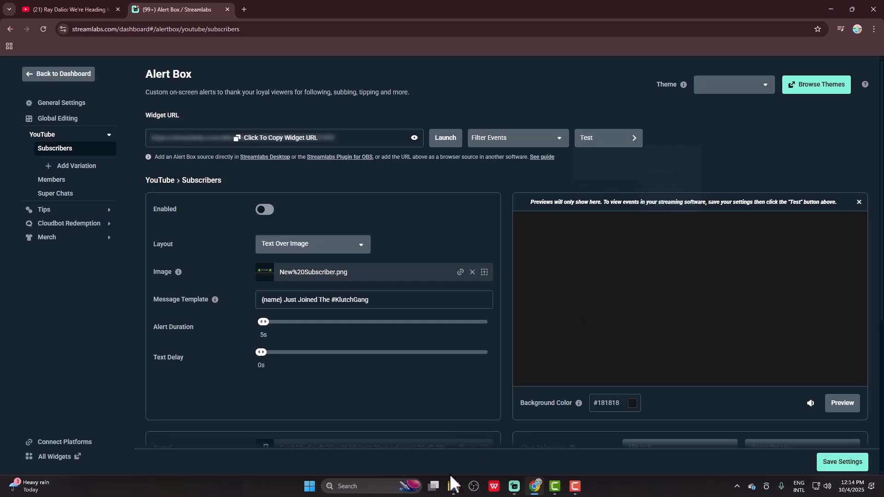
- Switch to Streamlabs Desktop and reposition Browser Source (1) about 139 px from the canvas's left edge and 199 px from its bottom
{"action": "left_click", "coordinate": [514, 486]}
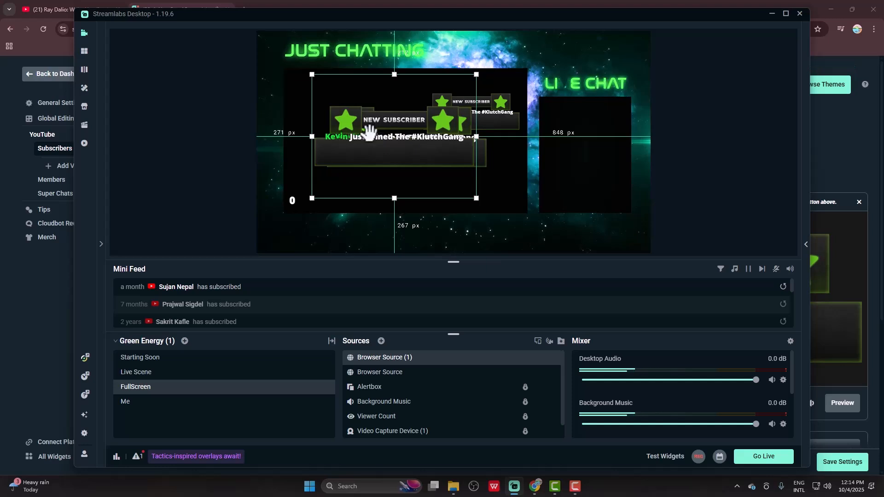
{"action": "left_click_drag", "start_coordinate": [366, 122], "coordinate": [339, 136]}
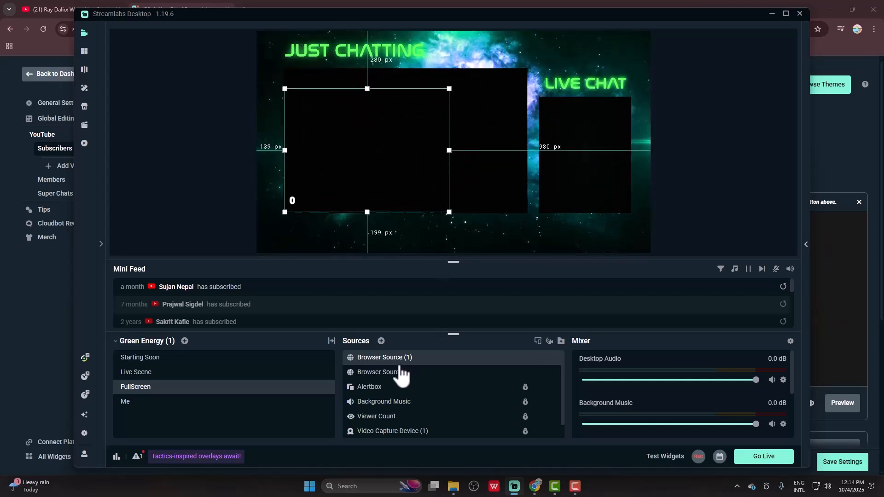
- Remove both Browser Source (1) and Browser Source from the FullScreen scene
{"action": "left_click", "coordinate": [546, 358]}
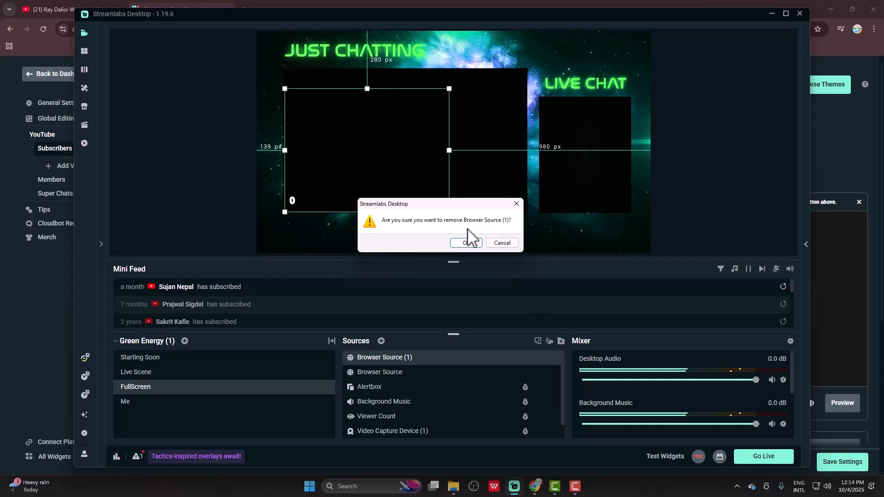
{"action": "left_click", "coordinate": [465, 243]}
{"action": "left_click", "coordinate": [546, 357]}
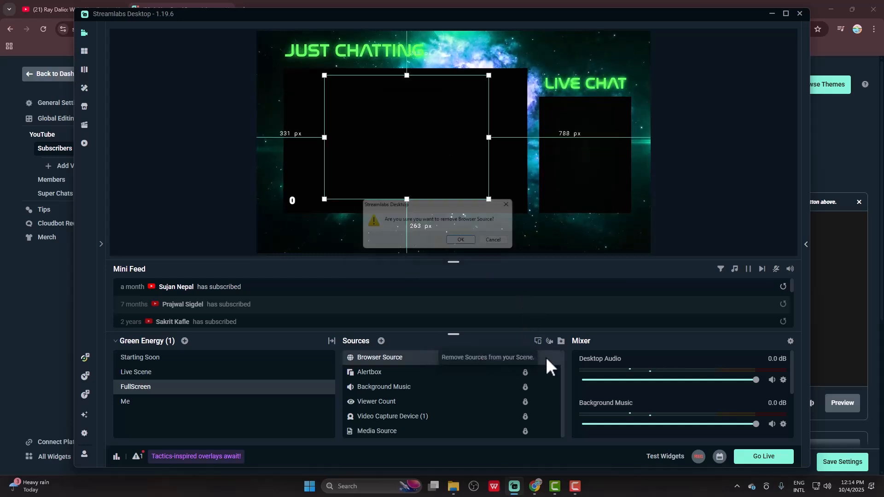
{"action": "left_click", "coordinate": [466, 242]}
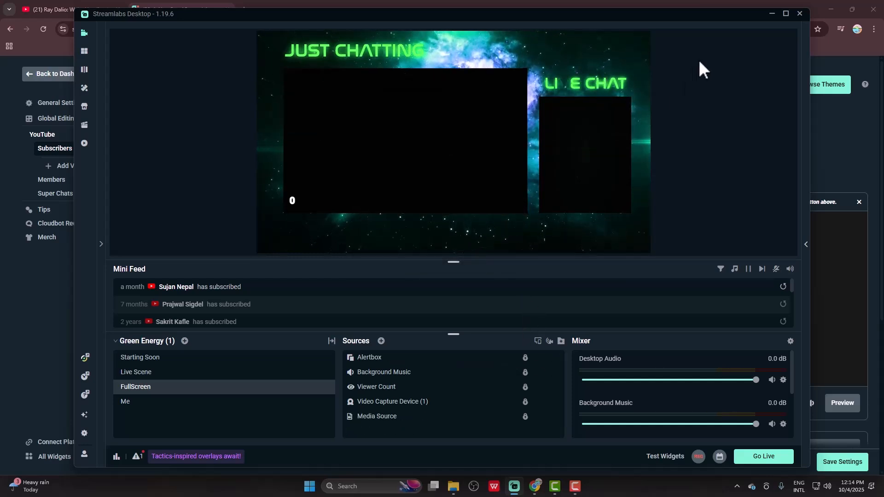